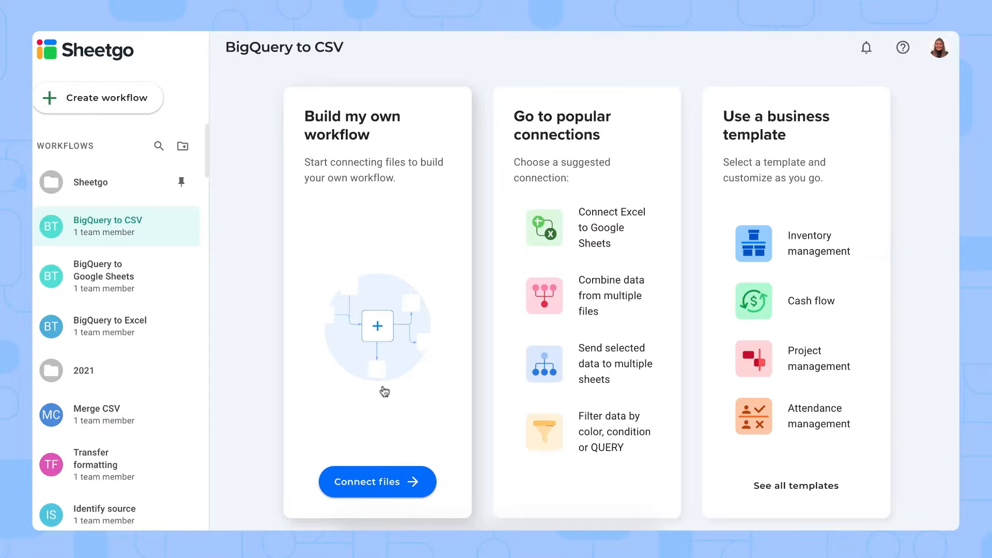
# - Start a new file connection with BigQuery as the source, choosing the project, the demo dataset and the iris table
pyautogui.click(385, 480)
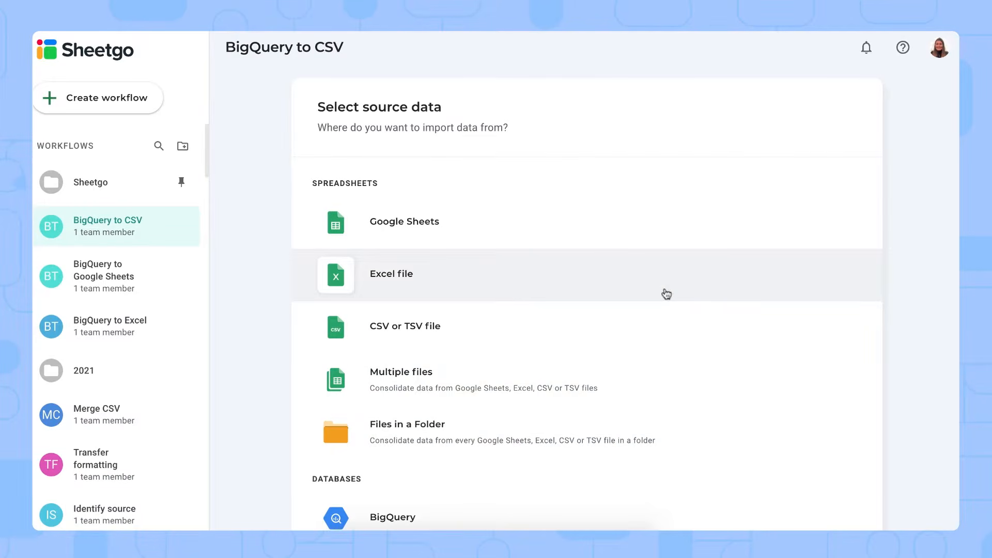
pyautogui.scroll(-2, 667, 294)
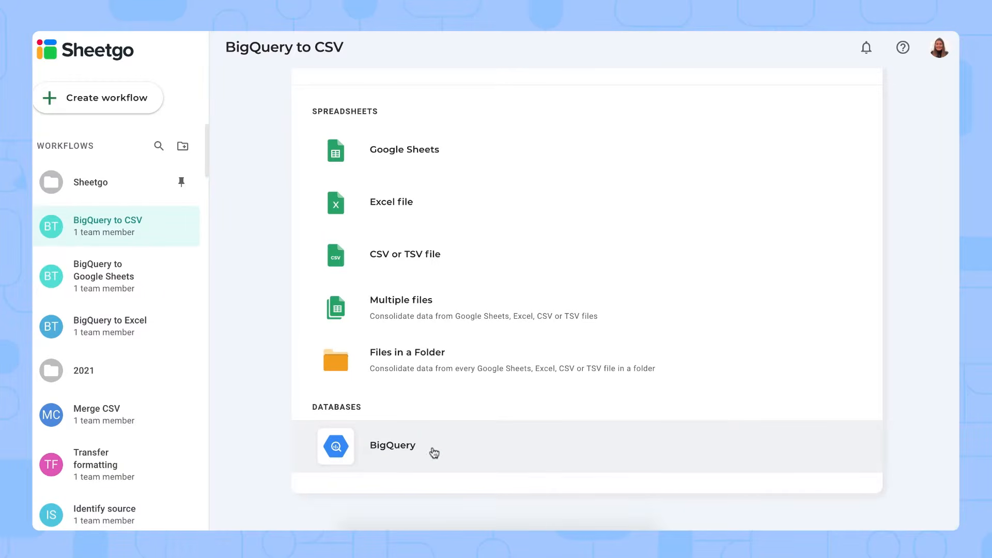
pyautogui.click(435, 450)
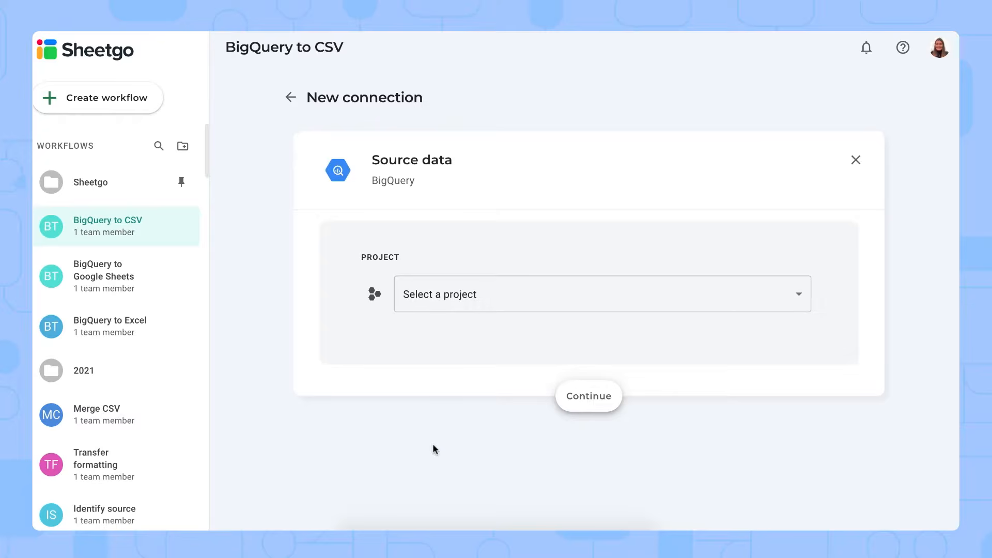
pyautogui.click(484, 297)
pyautogui.click(476, 319)
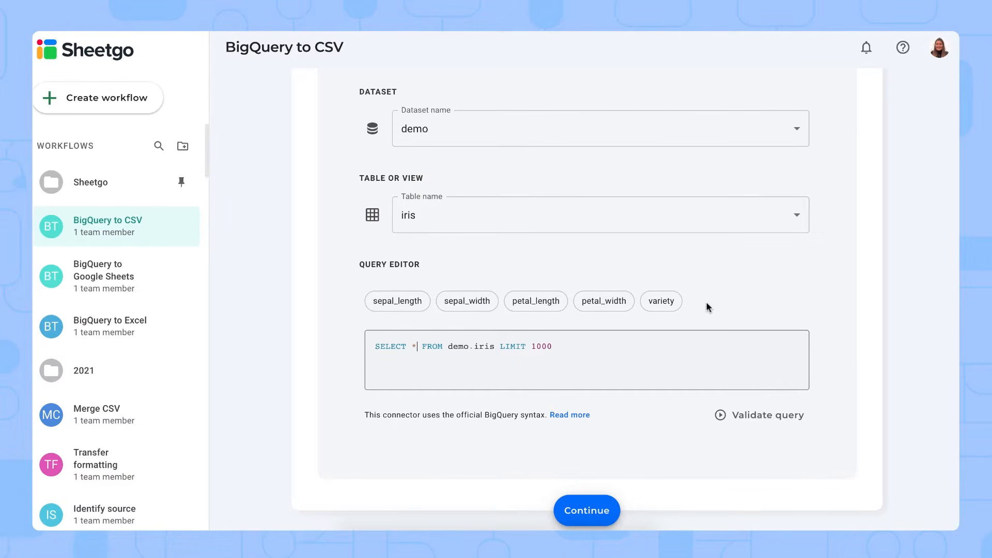
# - Set the source query's row limit to 50, validate the query and continue to the action selection
pyautogui.scroll(-1, 706, 302)
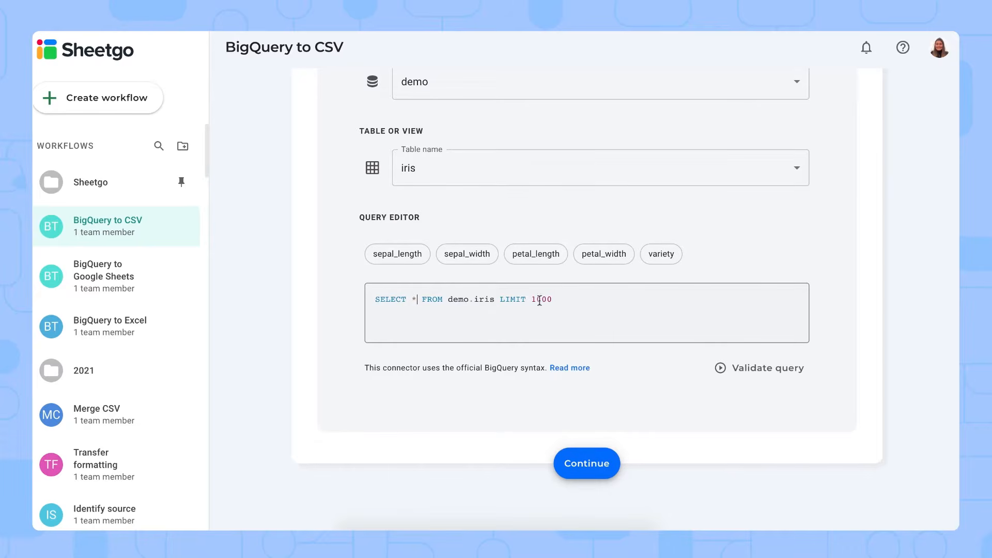
pyautogui.doubleClick(557, 301)
pyautogui.write('50')
pyautogui.click(754, 372)
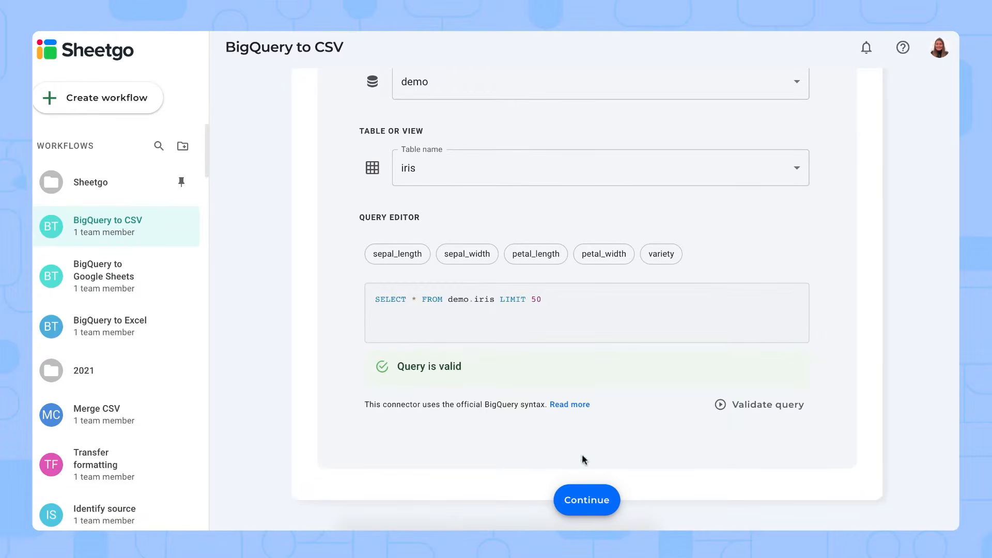
pyautogui.click(588, 500)
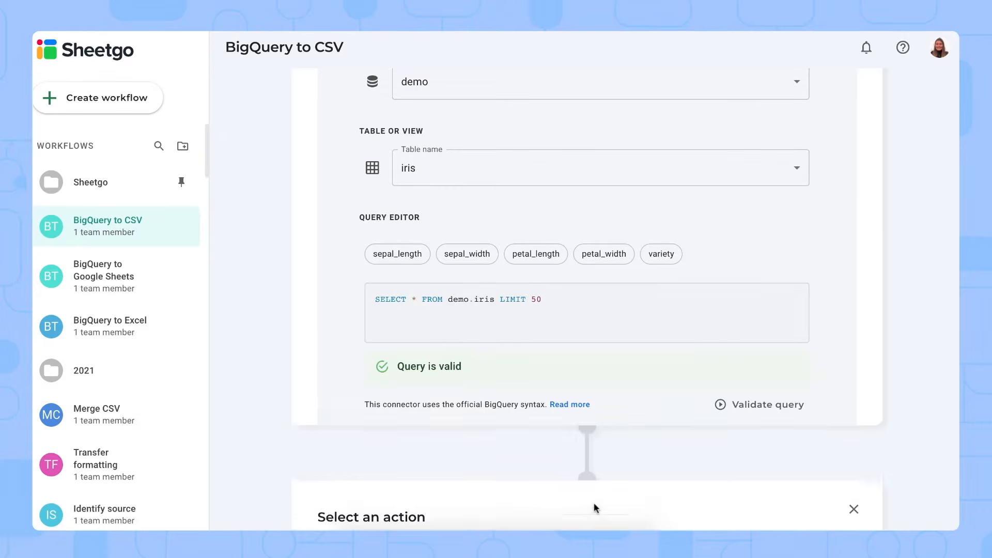
# - Choose to send the BigQuery data to a CSV file
pyautogui.scroll(5, 593, 212)
pyautogui.scroll(2, 593, 218)
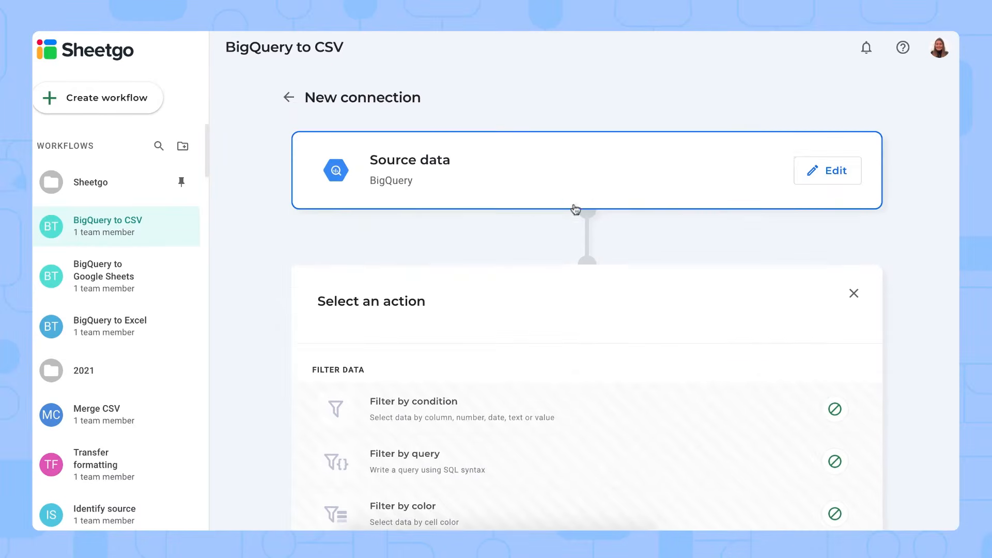
pyautogui.scroll(-3, 576, 173)
pyautogui.scroll(-5, 578, 252)
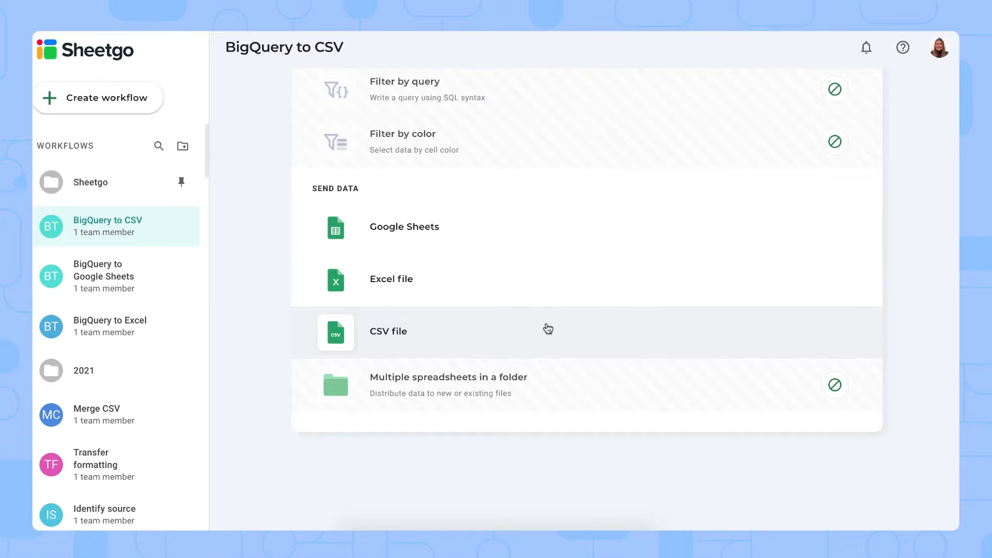
pyautogui.click(548, 329)
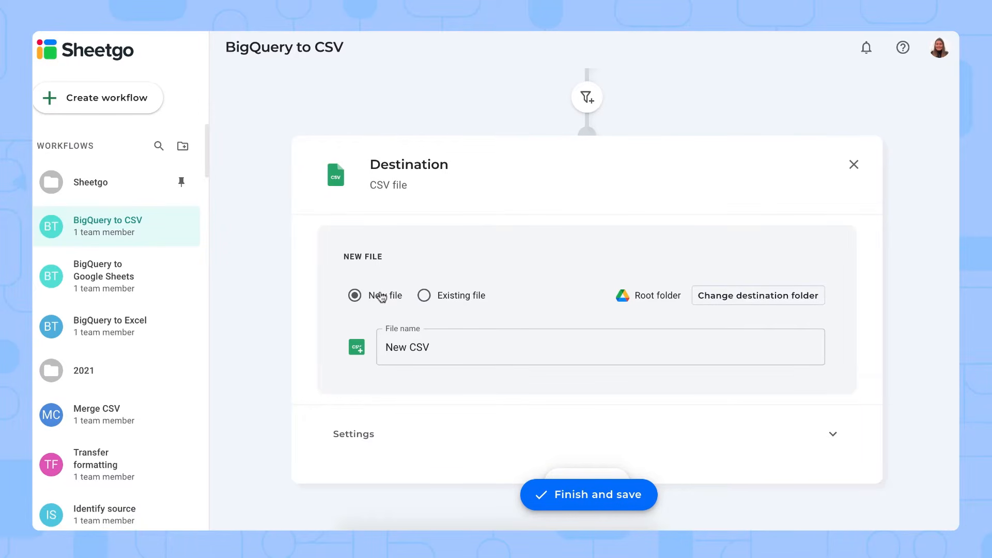
# - Name the new destination file "BQ to CSV" and finish and save the connection
pyautogui.doubleClick(404, 347)
pyautogui.write('BQ to')
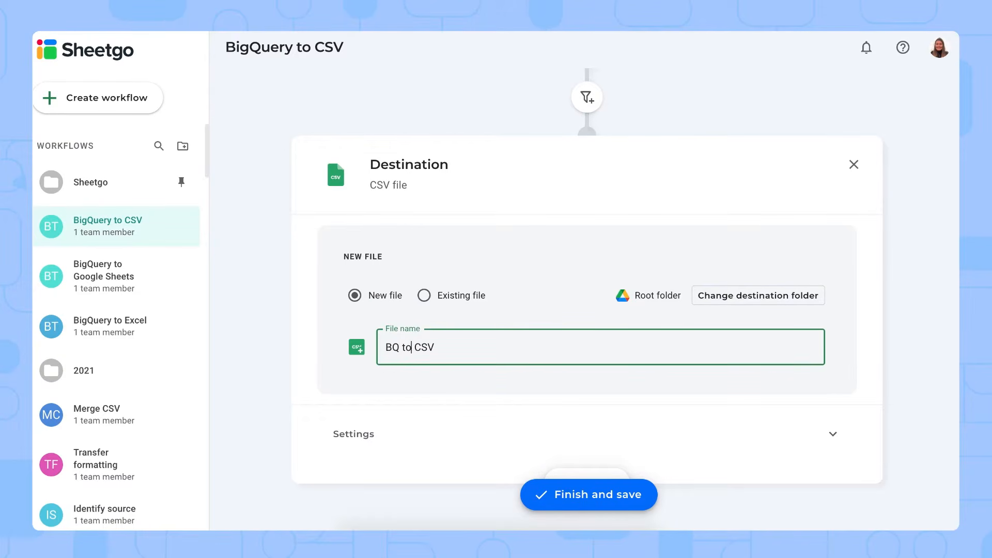
pyautogui.click(685, 315)
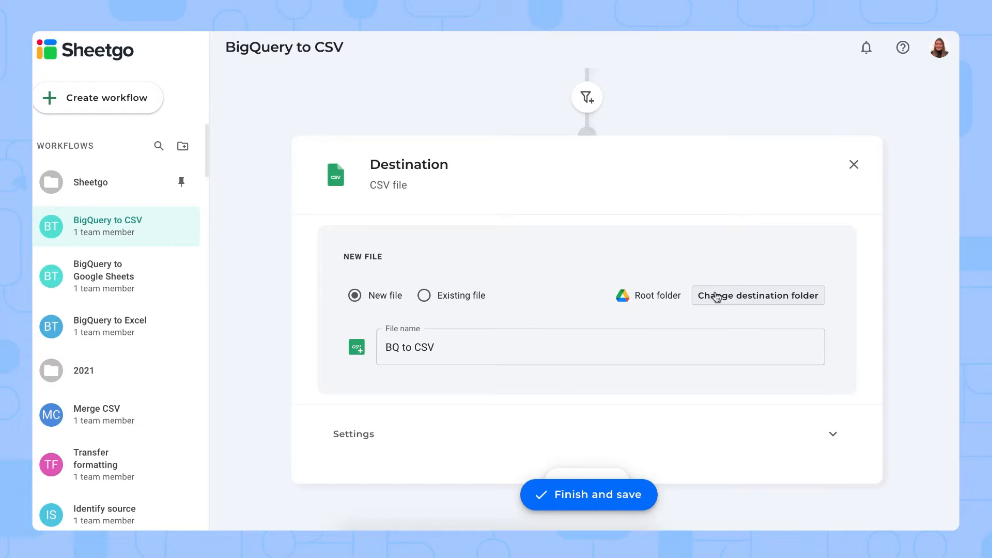
pyautogui.click(571, 452)
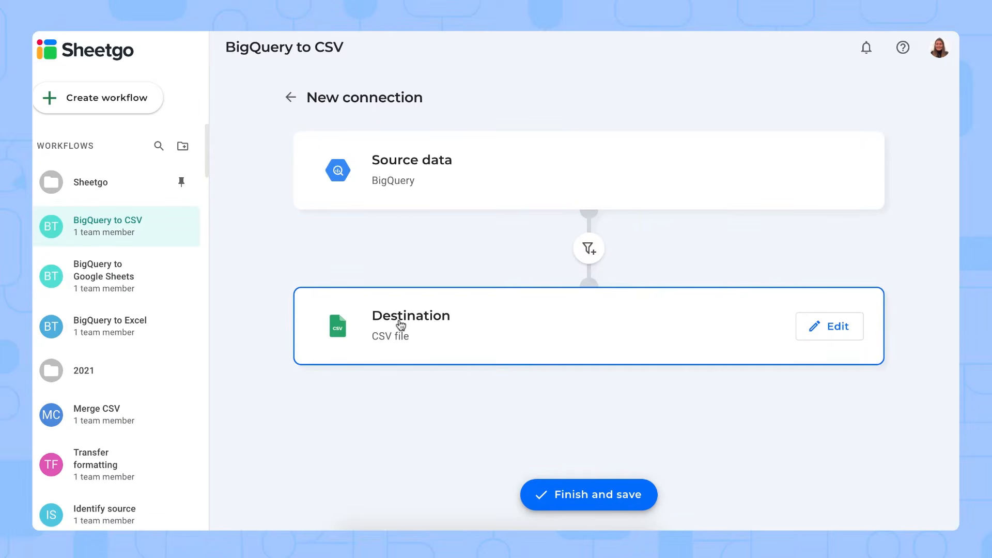
pyautogui.click(581, 494)
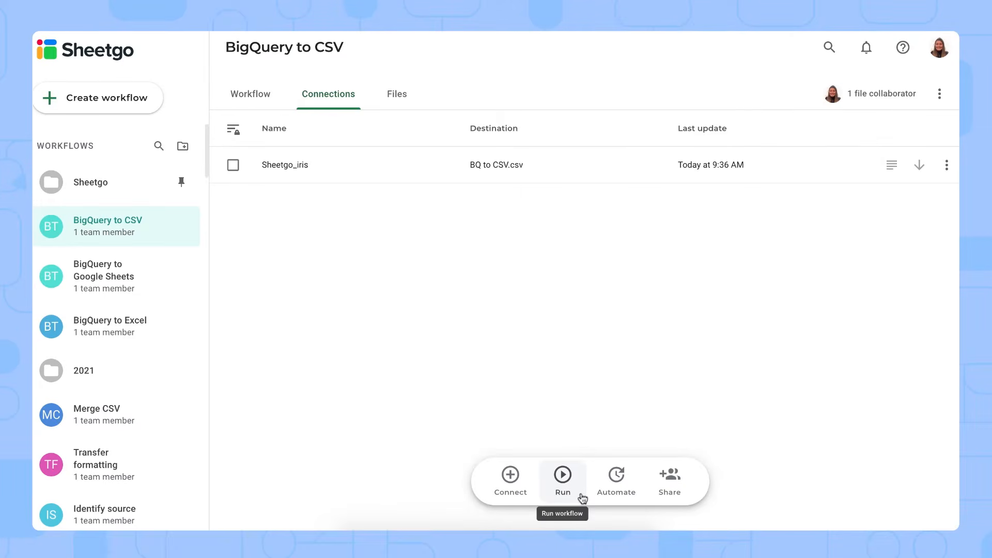
# - Show the workflow diagram and open BQ to CSV.csv to examine the exported rows
pyautogui.click(256, 96)
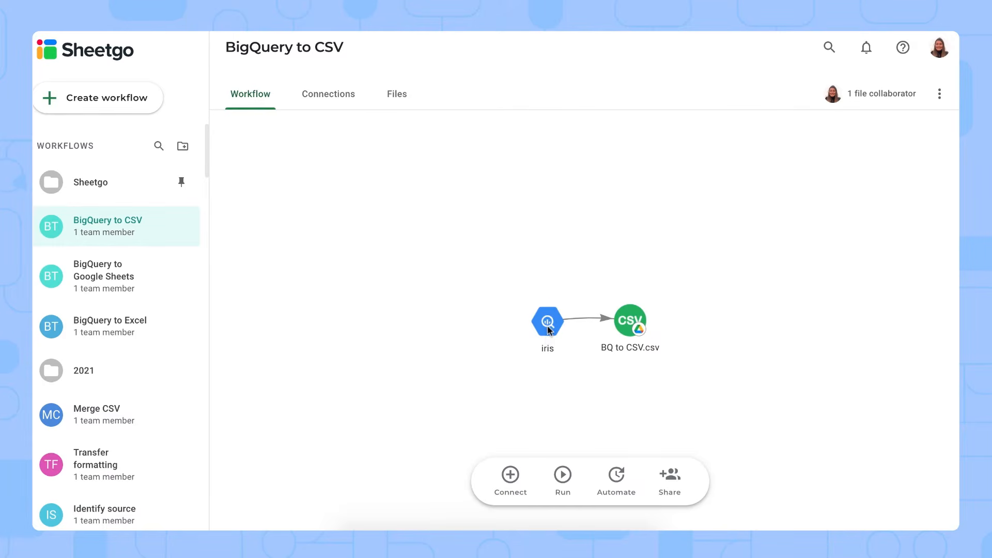
pyautogui.click(631, 321)
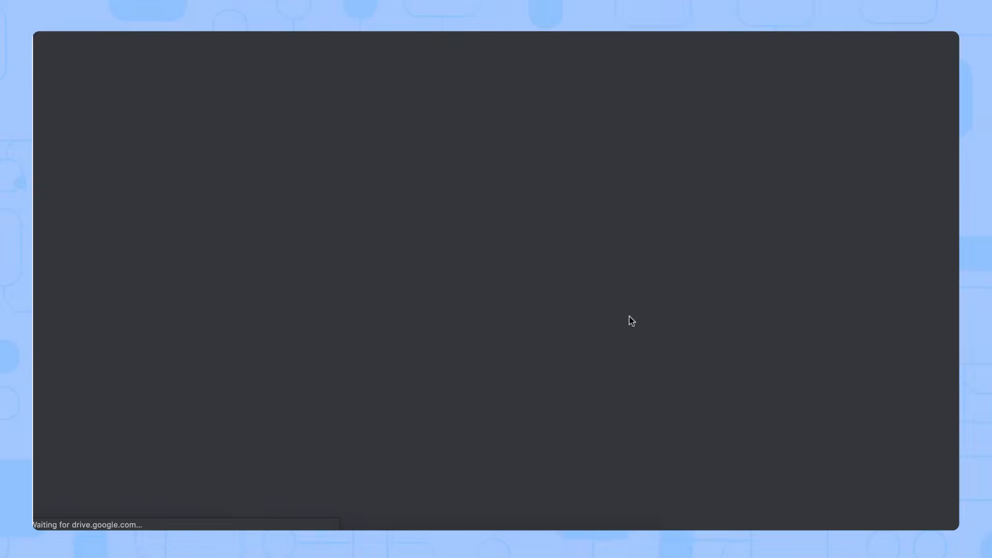
pyautogui.scroll(-5, 238, 175)
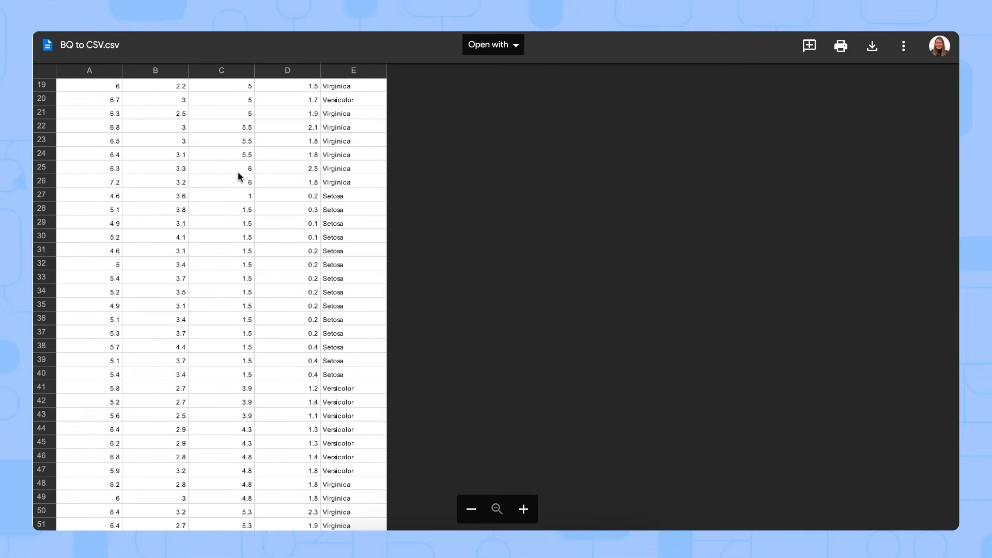
pyautogui.scroll(5, 237, 176)
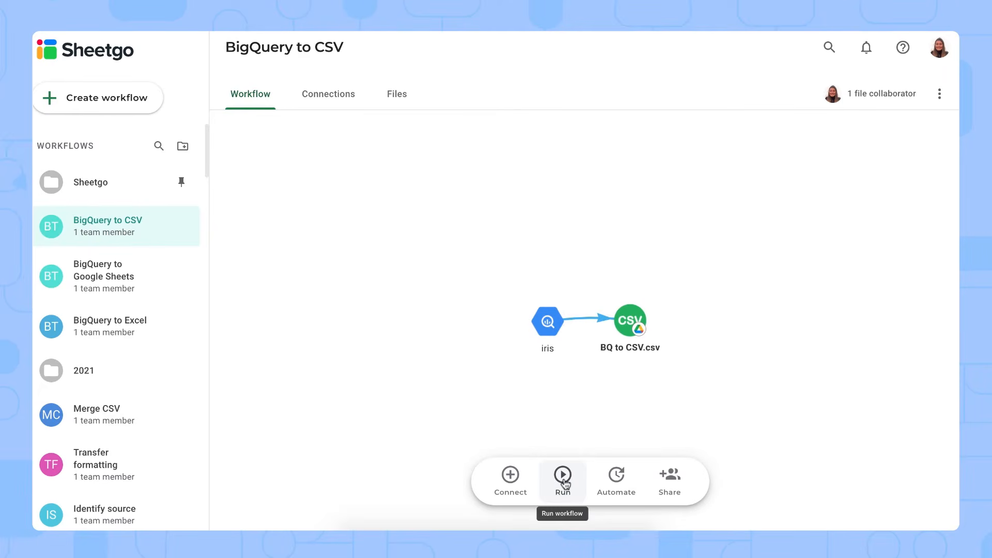
# - Try an automatic once-a-day update schedule for the workflow on Monday and Friday only, and discard the schedule settings
pyautogui.click(614, 491)
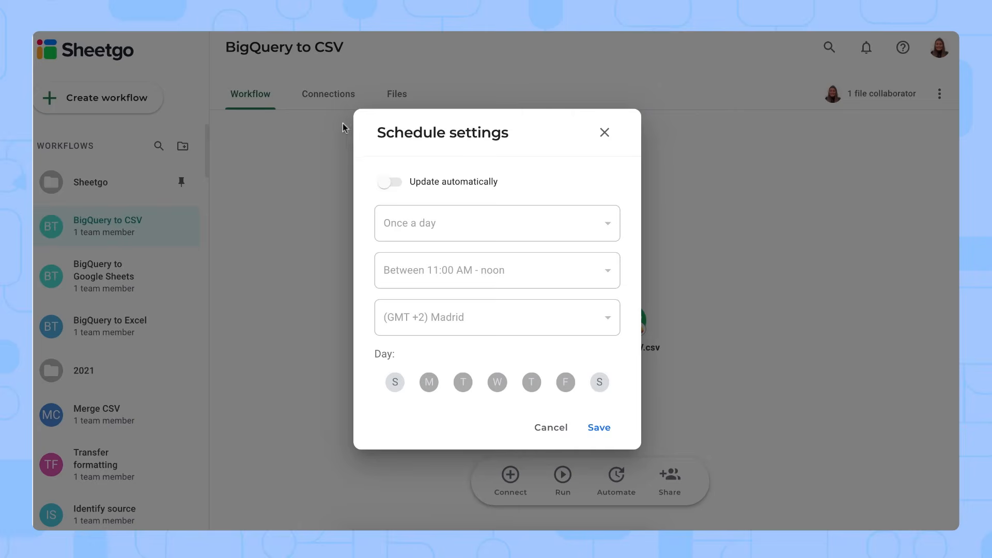
pyautogui.click(389, 183)
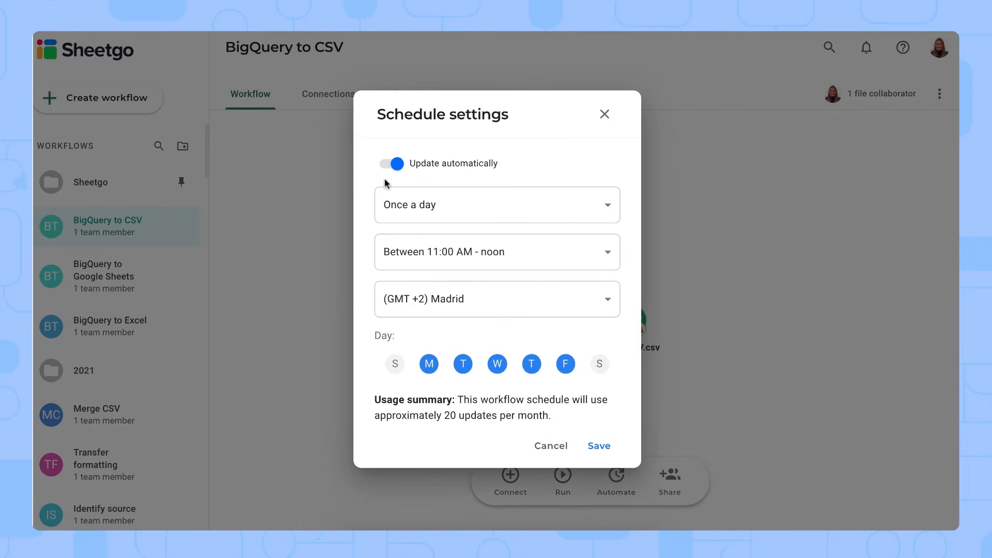
pyautogui.click(468, 215)
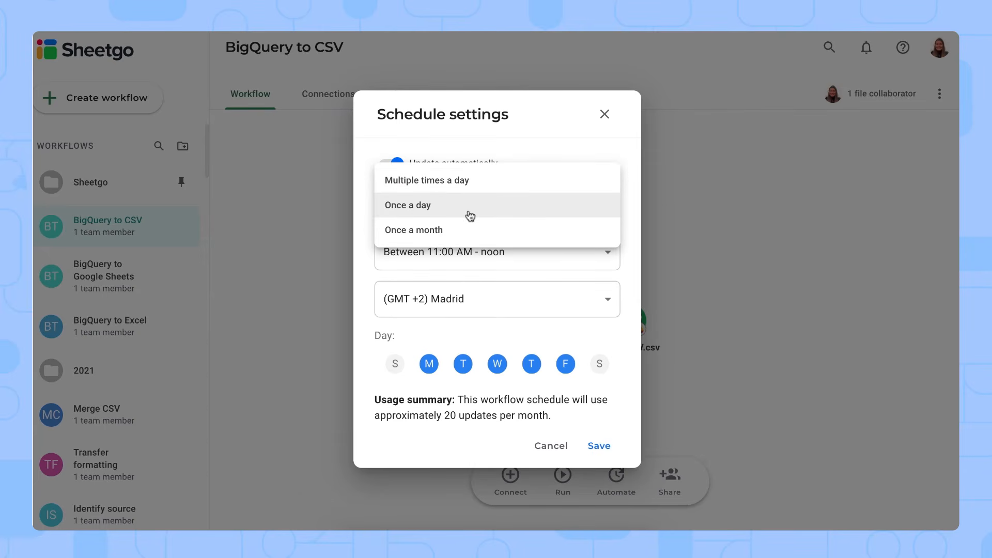
pyautogui.click(470, 213)
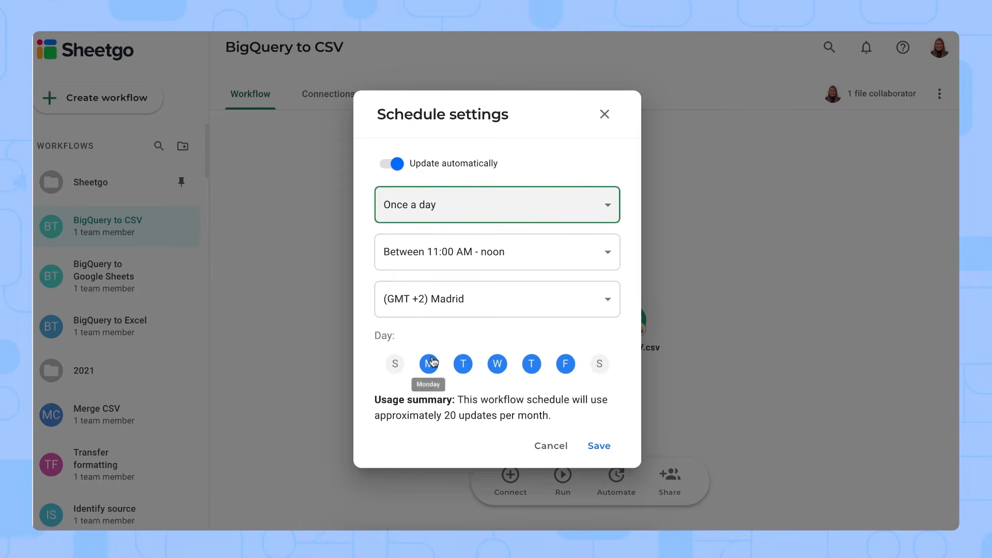
pyautogui.click(463, 363)
pyautogui.click(497, 364)
pyautogui.click(531, 364)
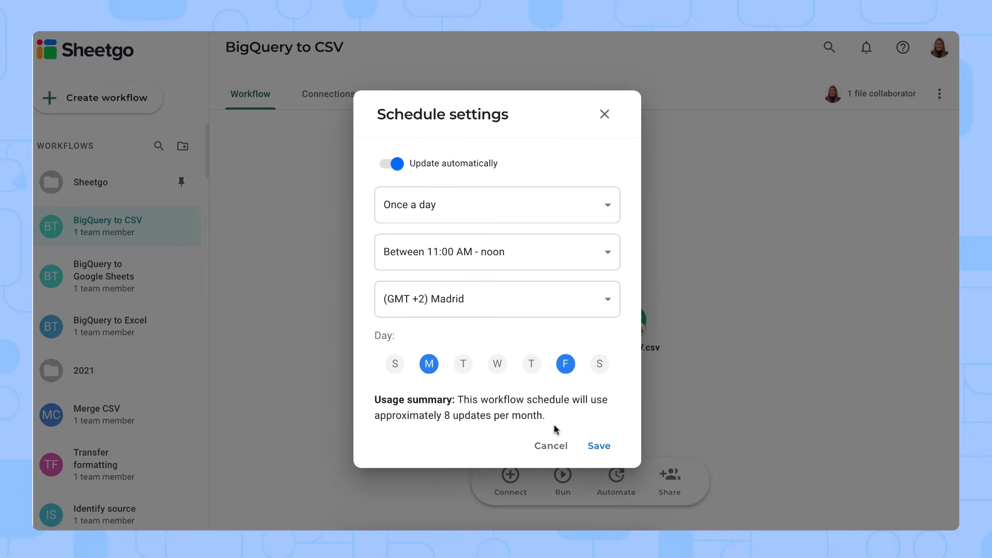
pyautogui.click(550, 447)
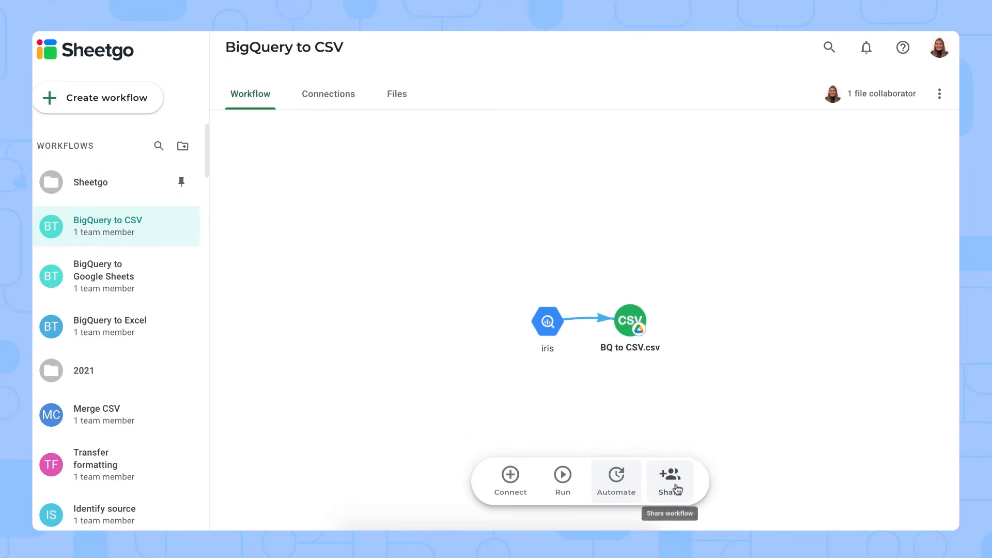